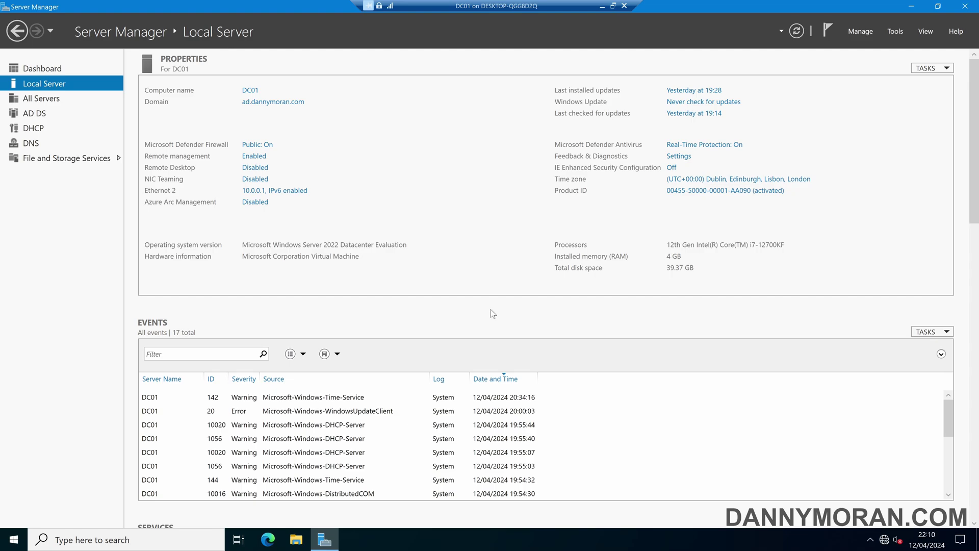
Open Server Manager's Tools menu to reach Group Policy Management
left_click(895, 31)
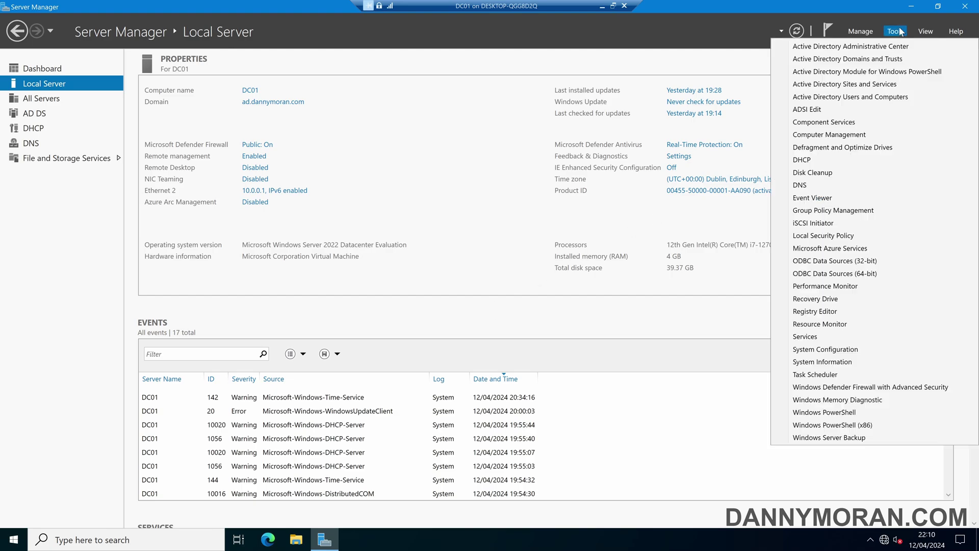
Launch Group Policy Management and create a new GPO named 'Local Administrator Lockout'
left_click(851, 210)
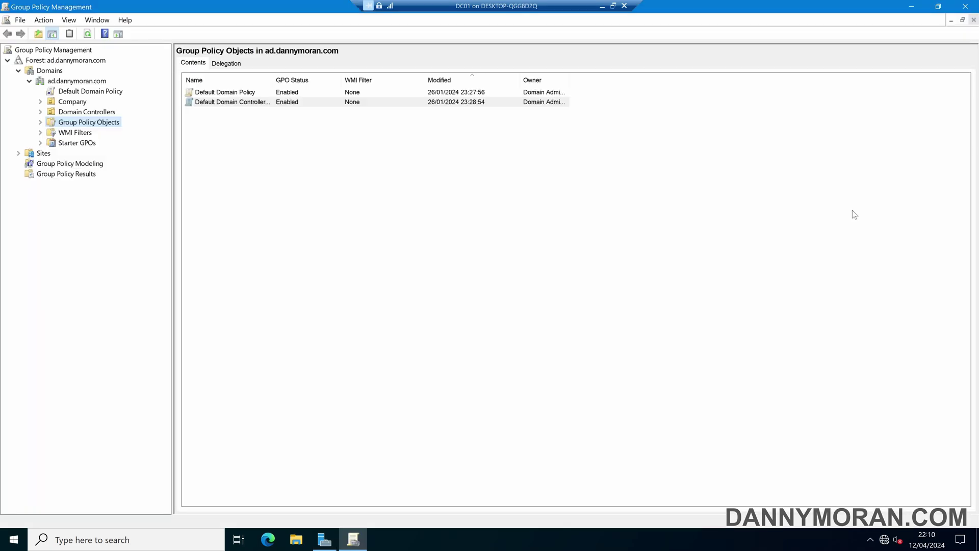
right_click(110, 127)
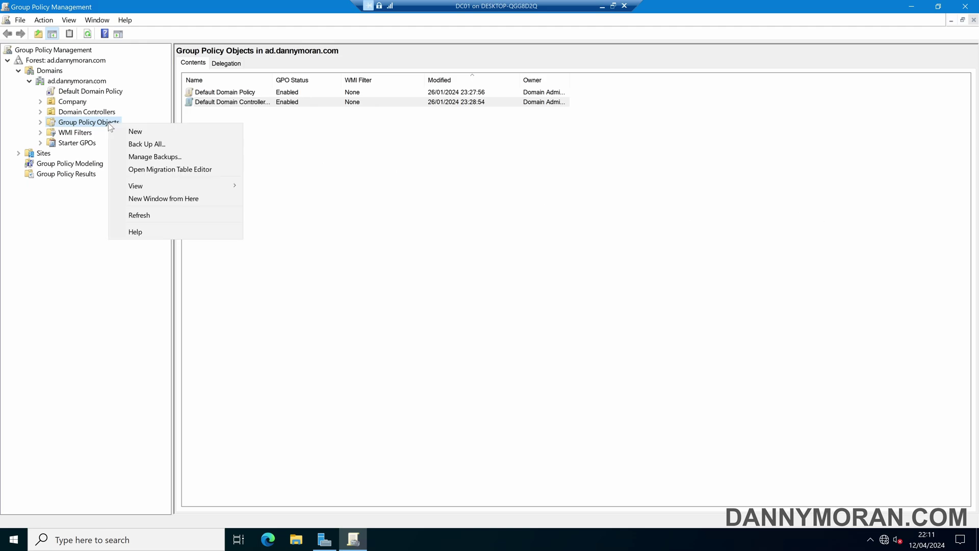
left_click(135, 132)
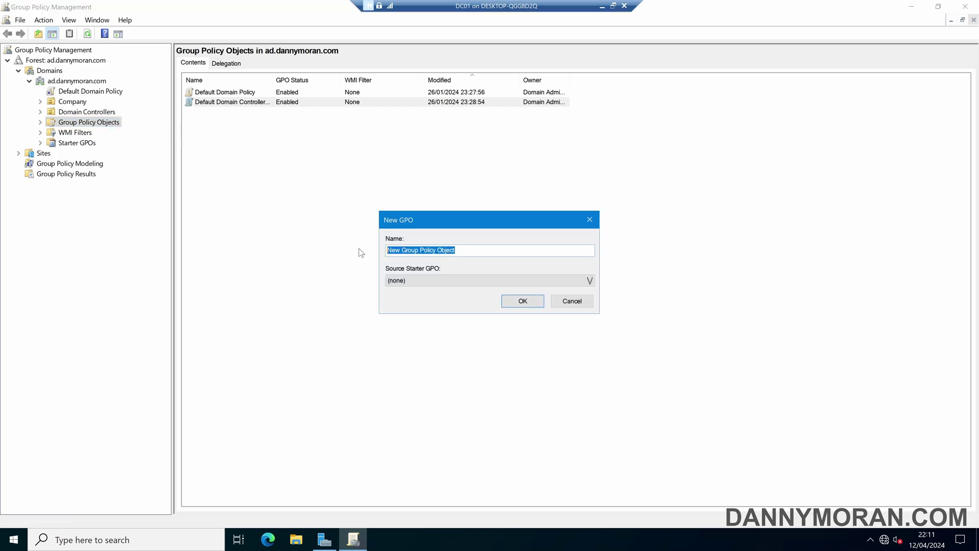
type("Local A")
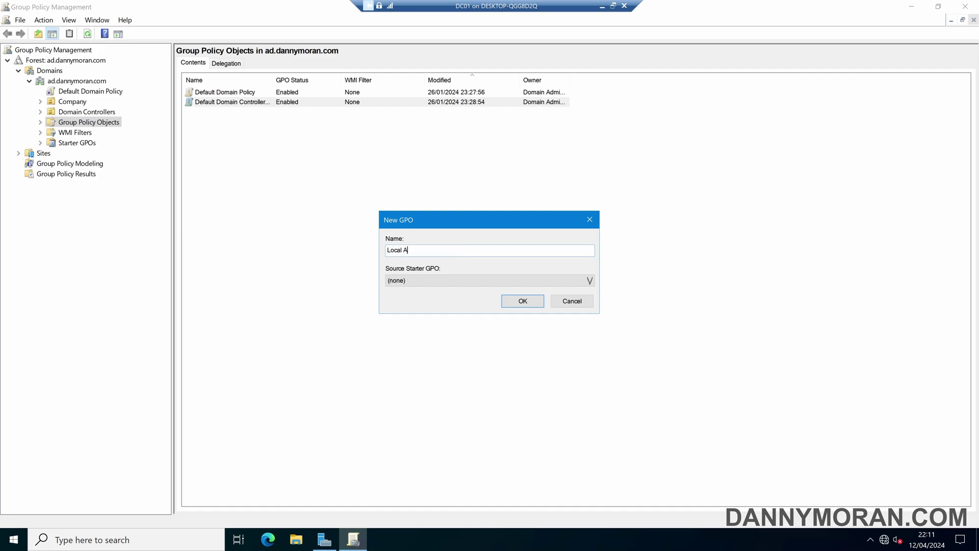
type("dministrator Lockout")
left_click(522, 301)
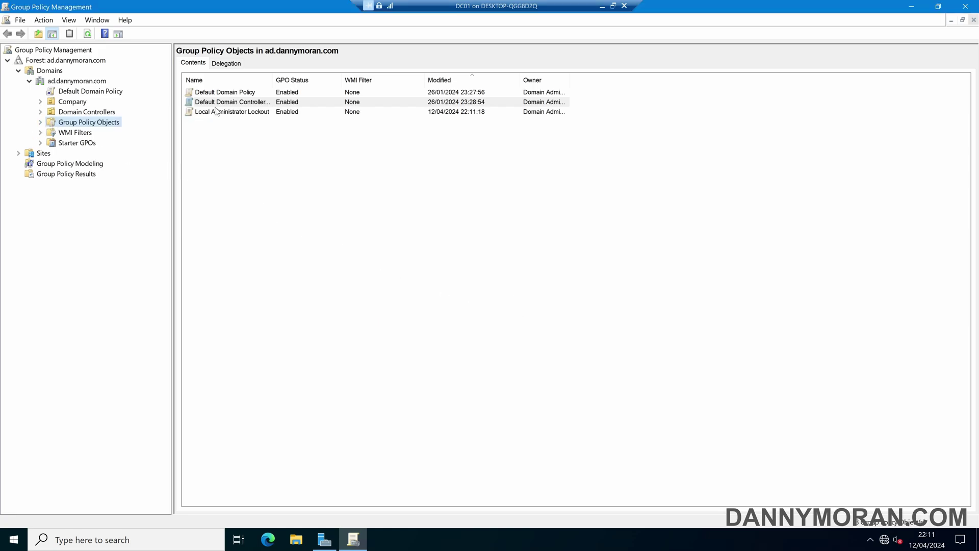
Edit the Local Administrator Lockout GPO maximized, expanding Computer Configuration down to Account Lockout Policy
right_click(232, 116)
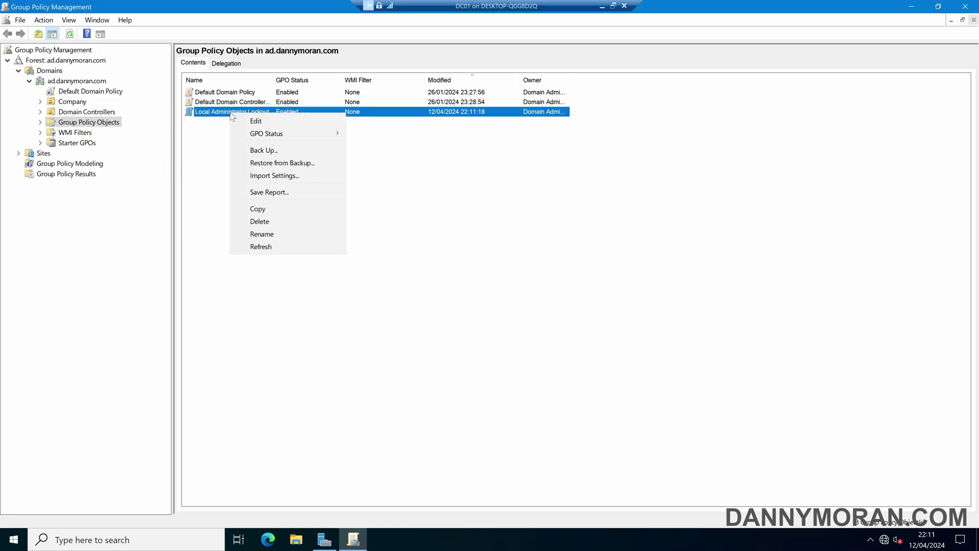
left_click(263, 125)
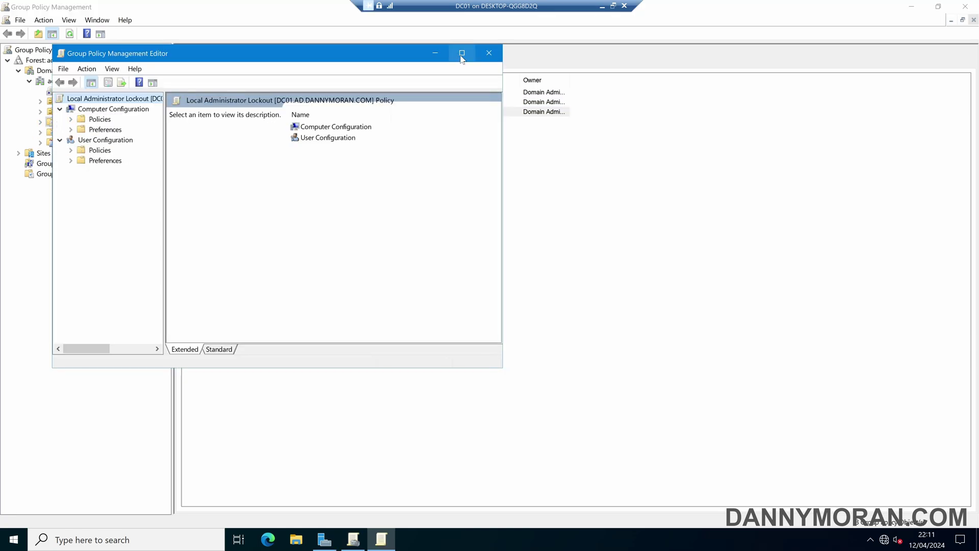
left_click(461, 53)
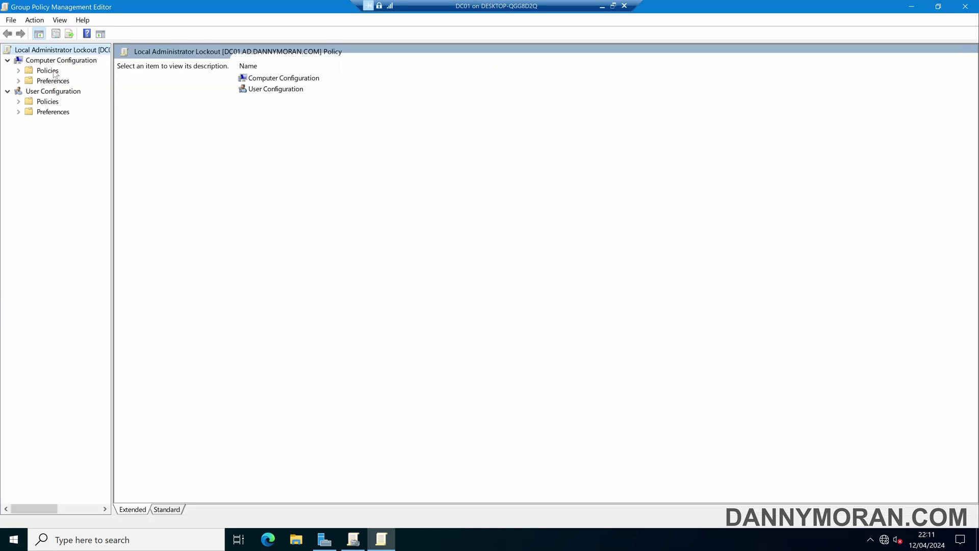
left_click(19, 71)
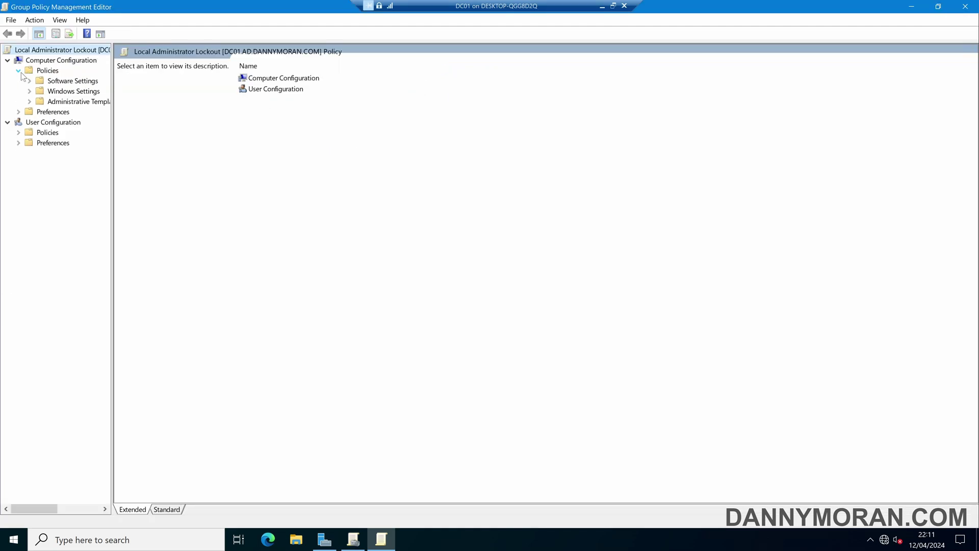
left_click(29, 91)
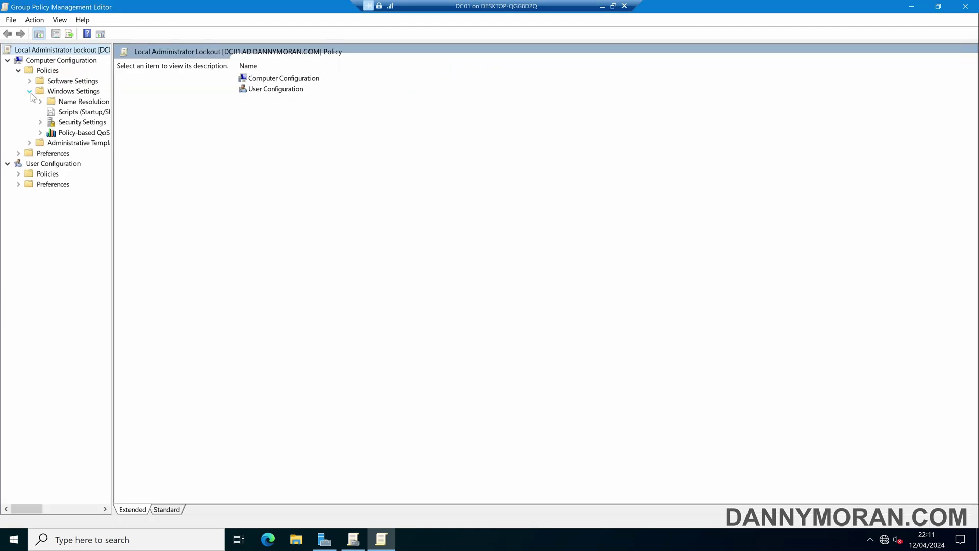
left_click(40, 123)
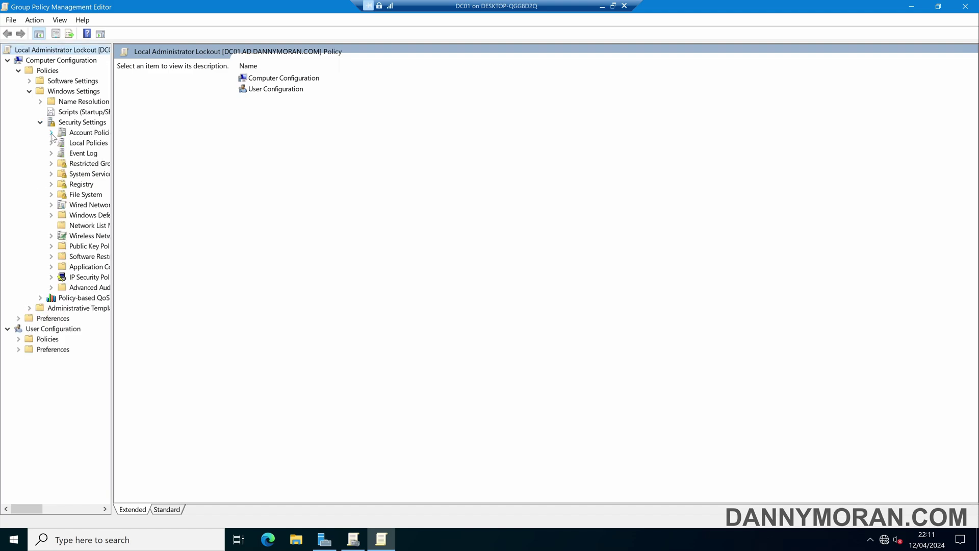
left_click(52, 133)
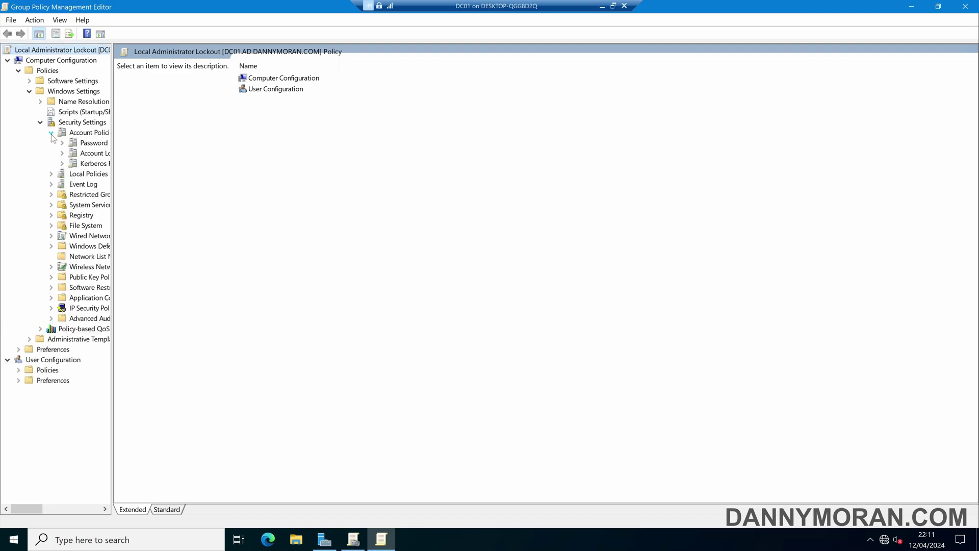
left_click(94, 153)
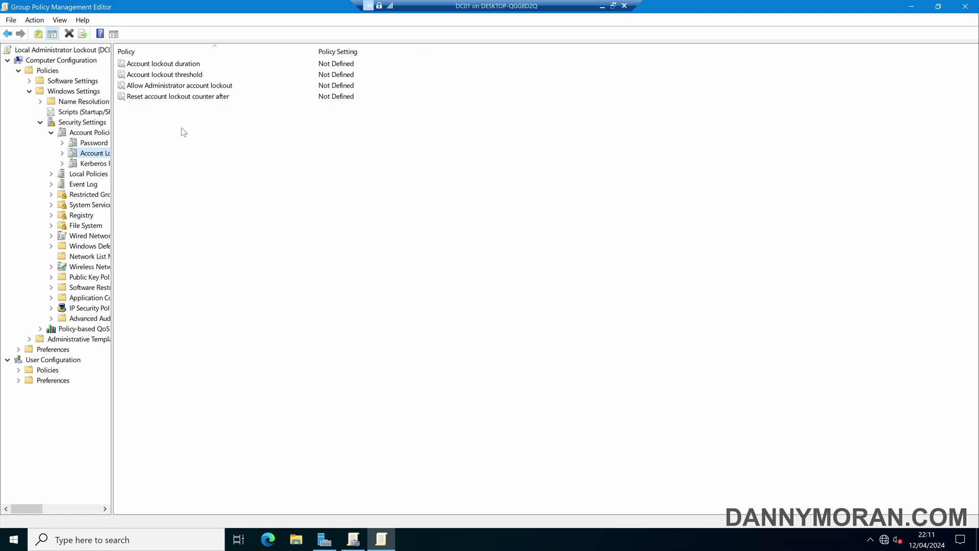
double_click(196, 86)
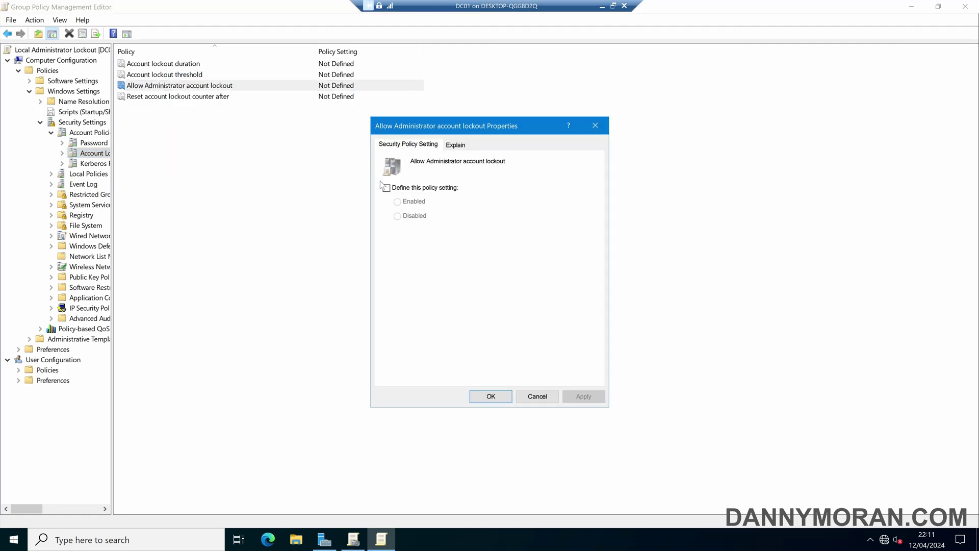
left_click(386, 188)
left_click(584, 396)
left_click(496, 395)
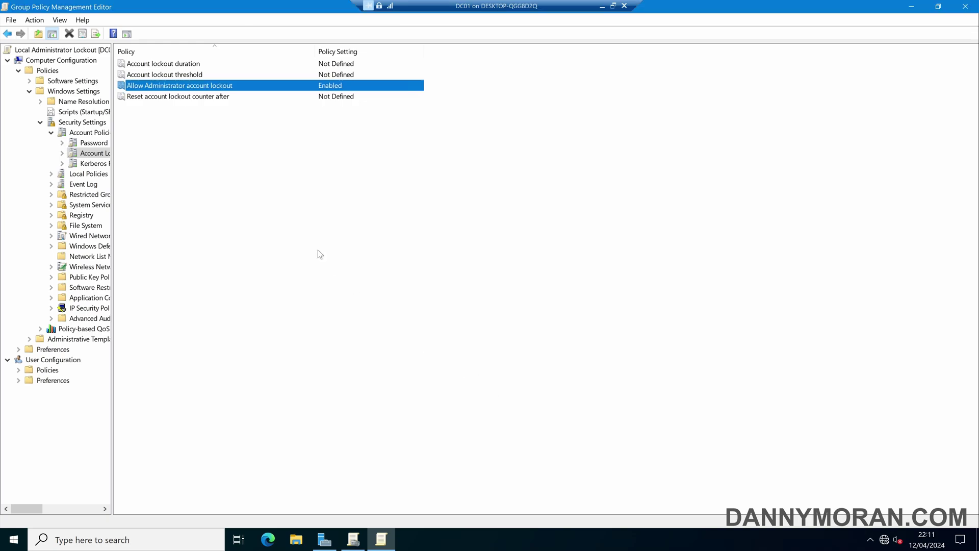
left_click(214, 65)
left_click(210, 75)
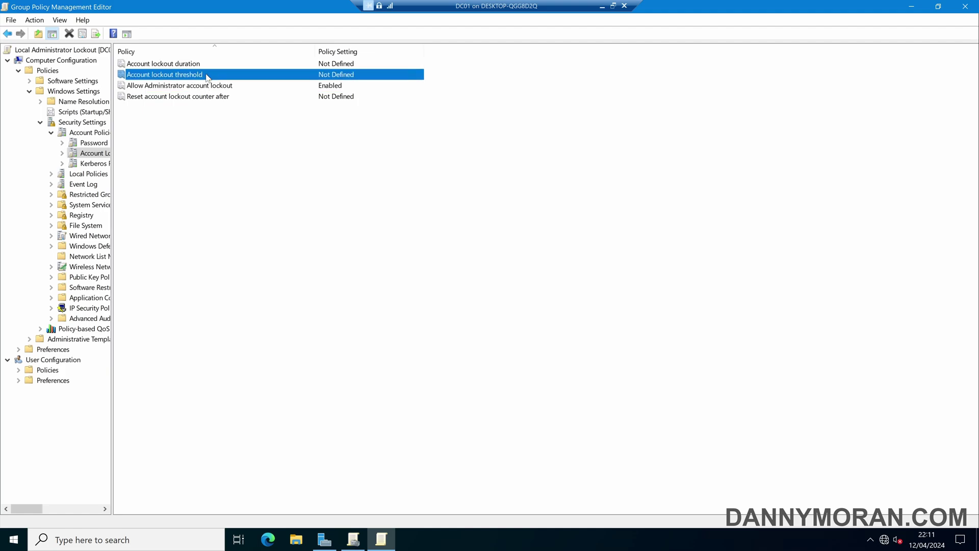
left_click(209, 98)
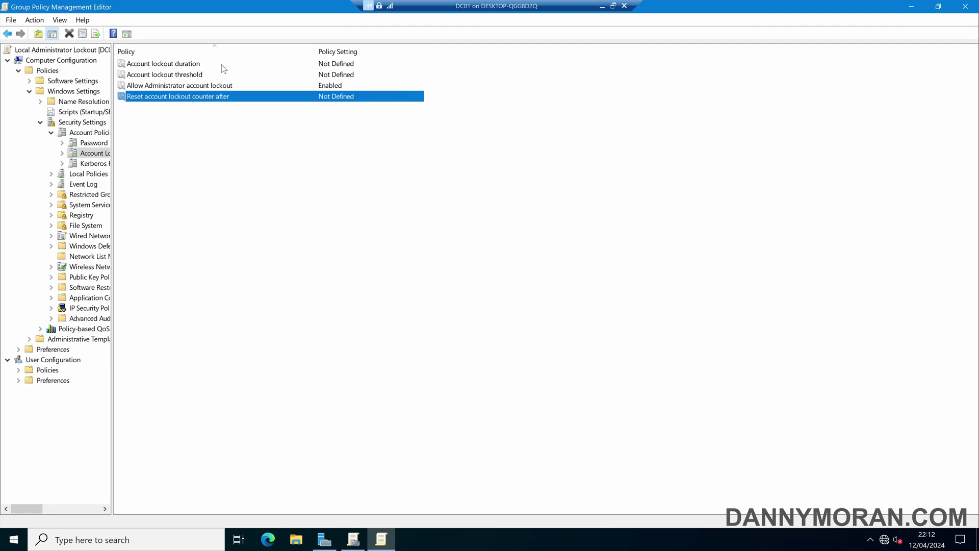
left_click(234, 85)
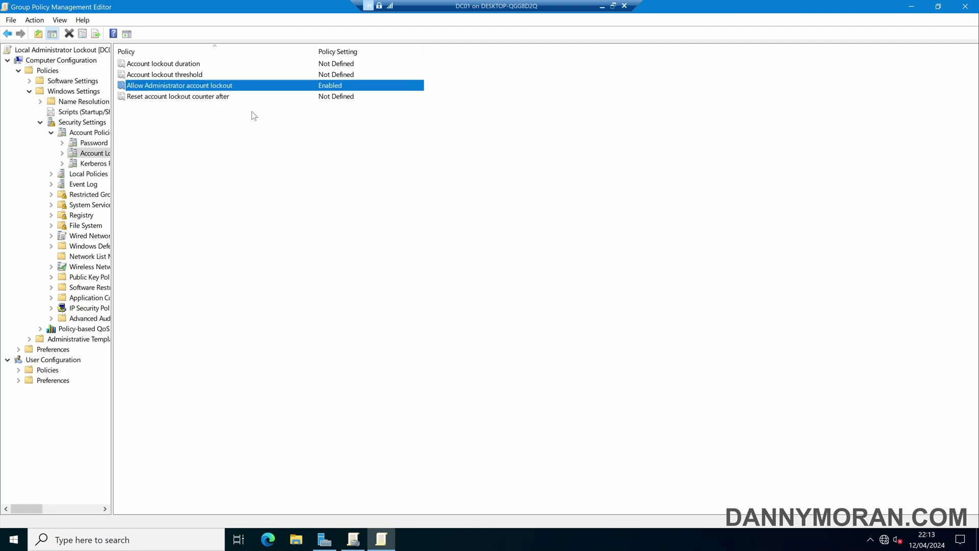
Define Account lockout threshold as 10 attempts, accepting suggested 10-minute duration and reset values
double_click(220, 75)
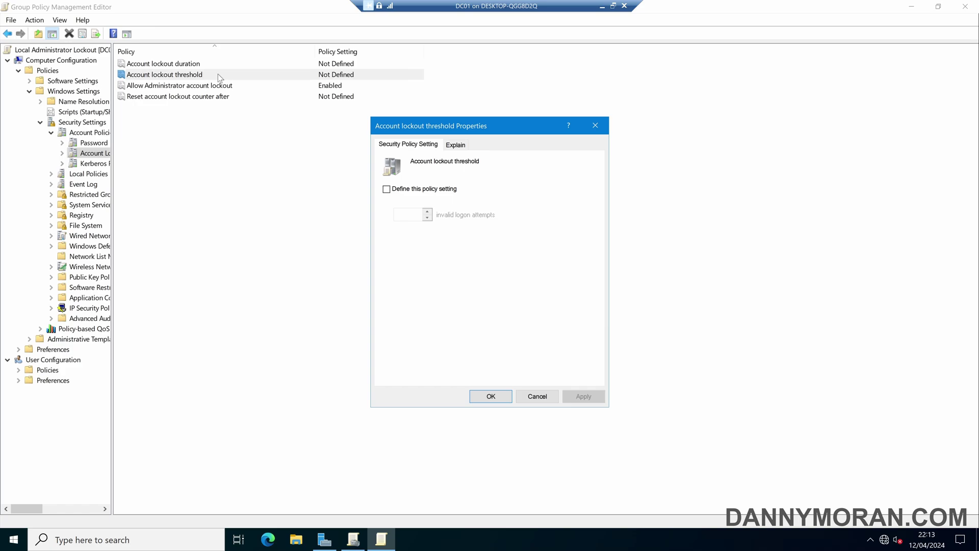
left_click(444, 192)
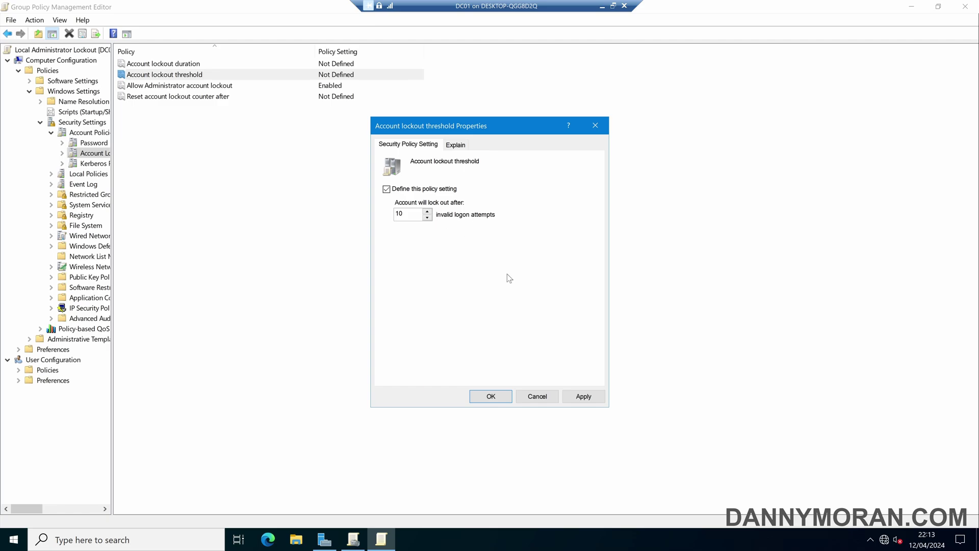
left_click(592, 399)
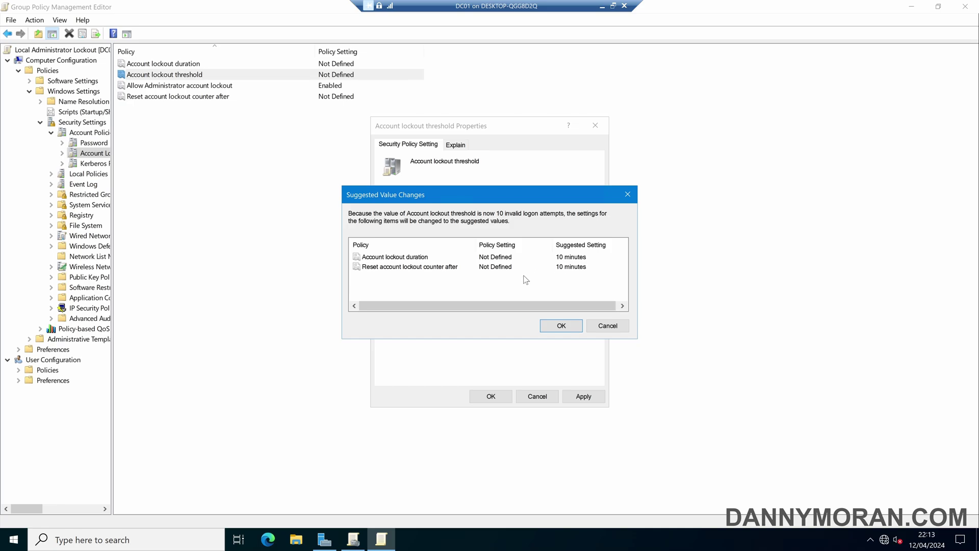
left_click(561, 325)
left_click(489, 397)
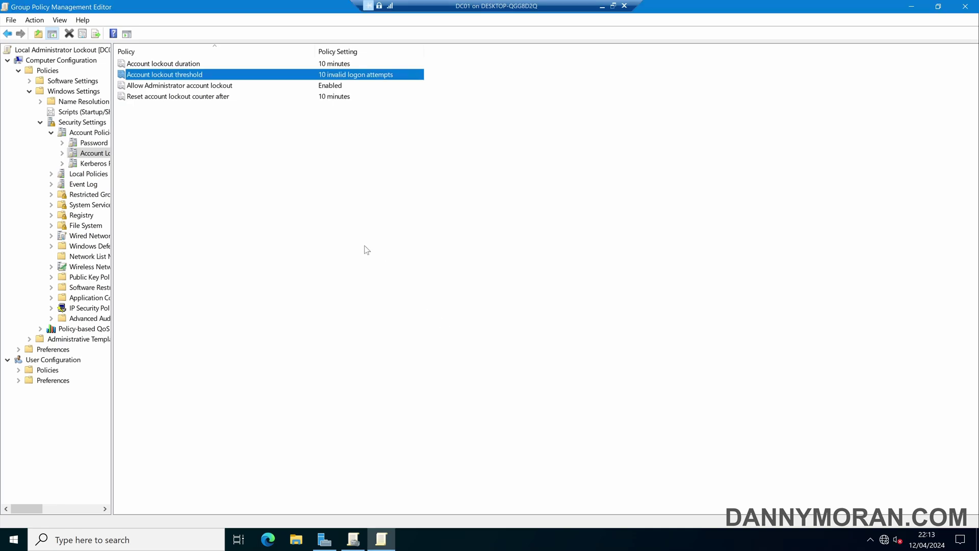
Confirm Account lockout duration and Reset account lockout counter after at 10 minutes each
double_click(212, 65)
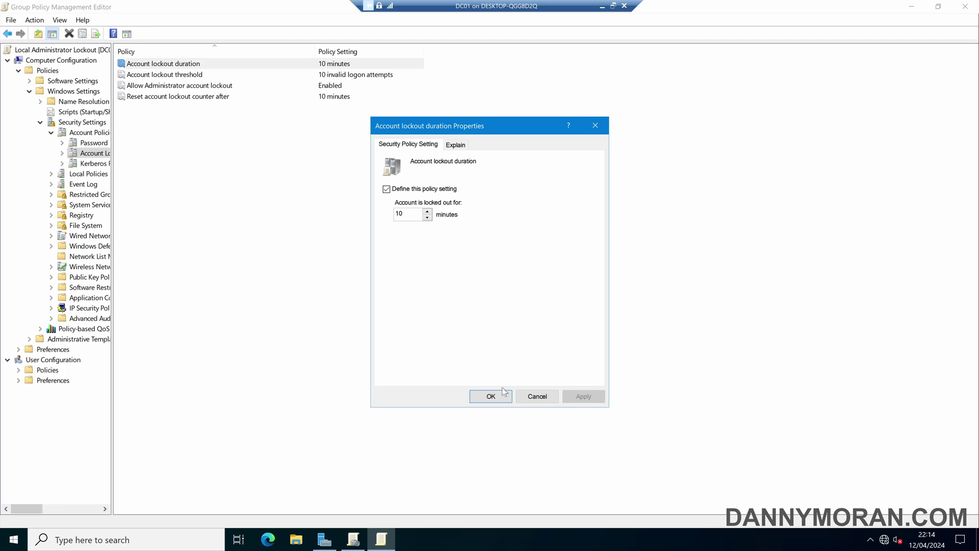
left_click(491, 396)
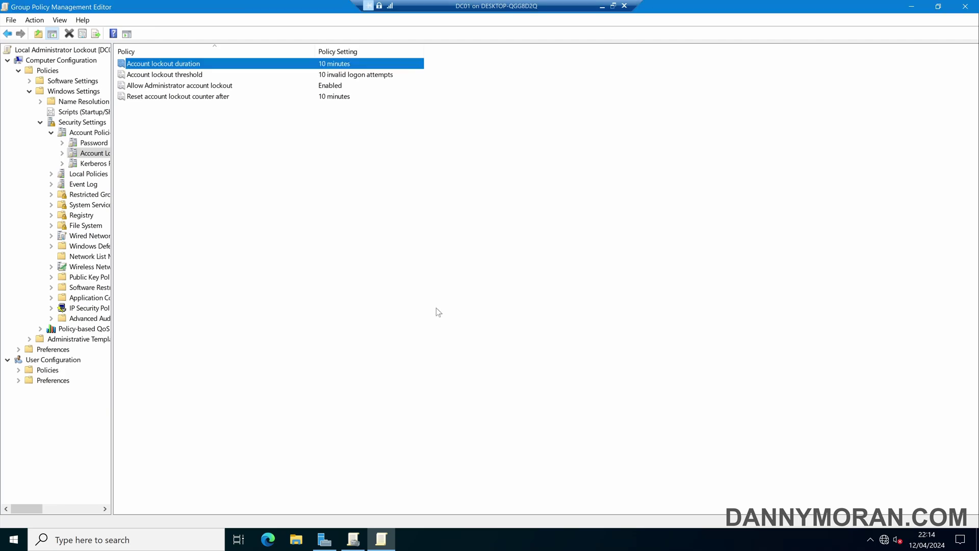
double_click(223, 98)
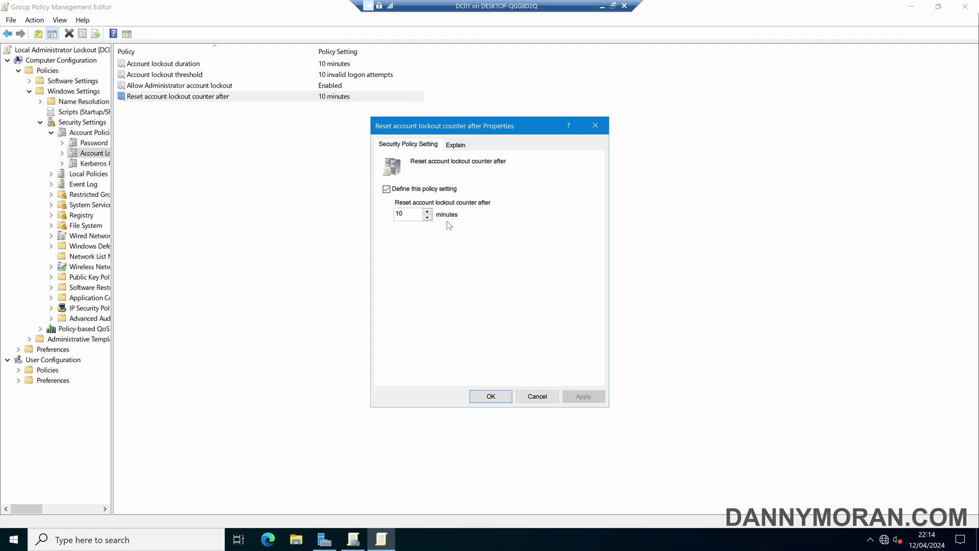
key("Return")
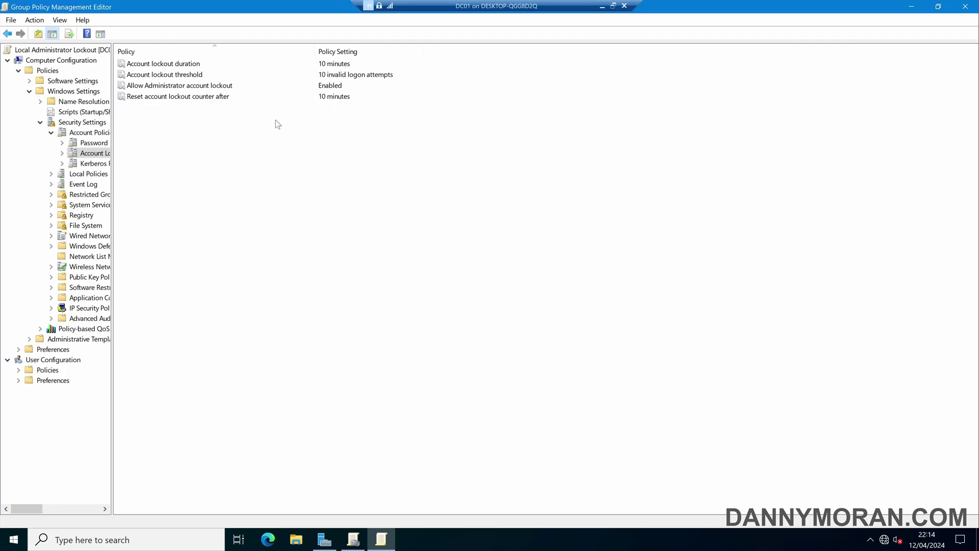
Close the editor, then drag Local Administrator Lockout onto the Company OU and confirm the link
left_click(961, 6)
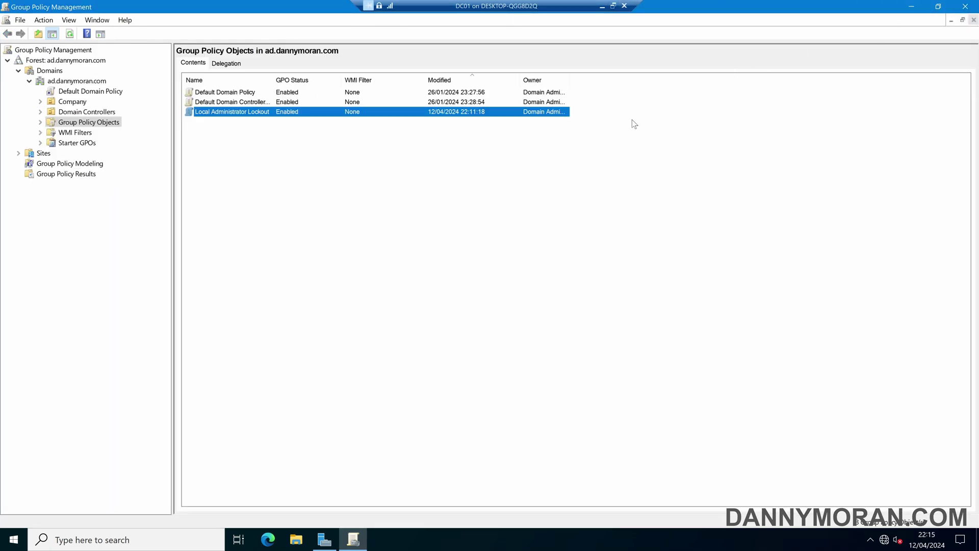
left_click(41, 123)
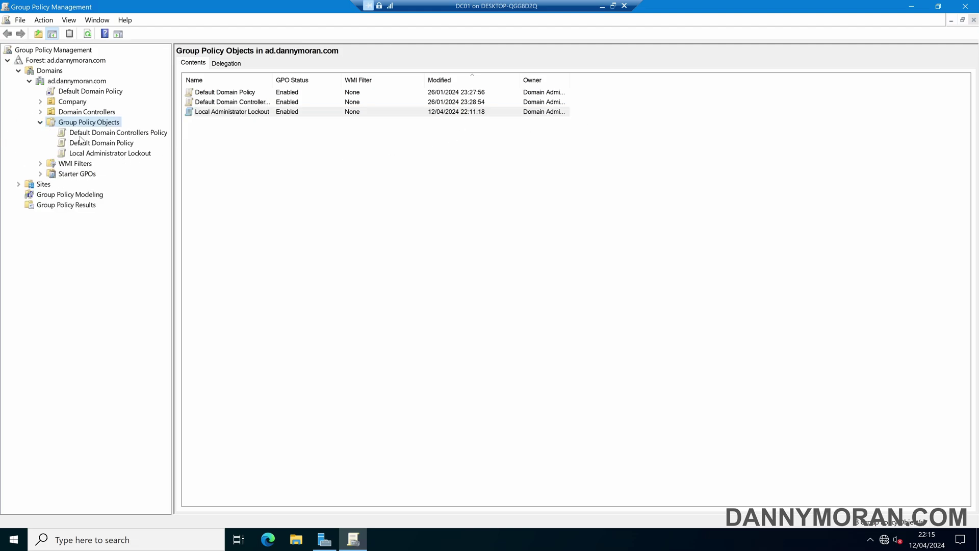
left_click(120, 154)
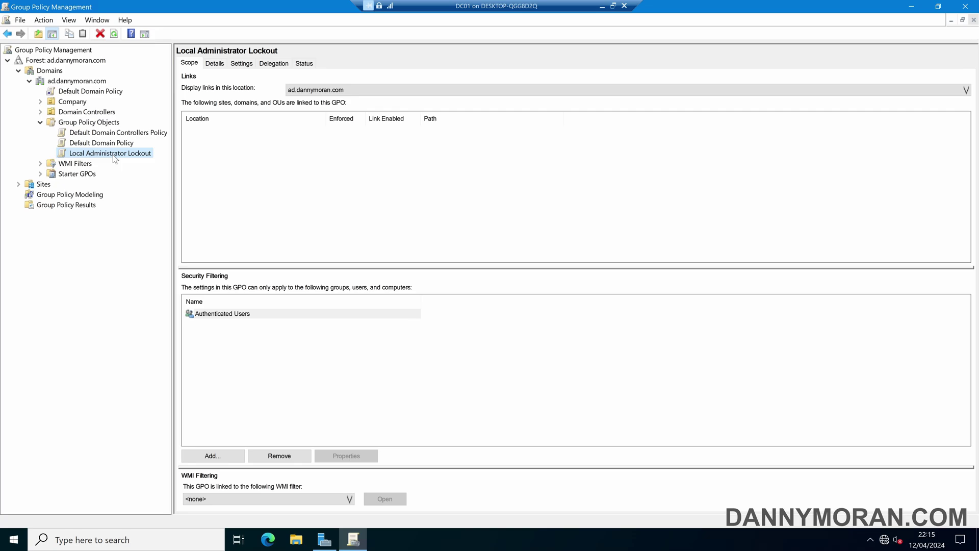
left_click(41, 102)
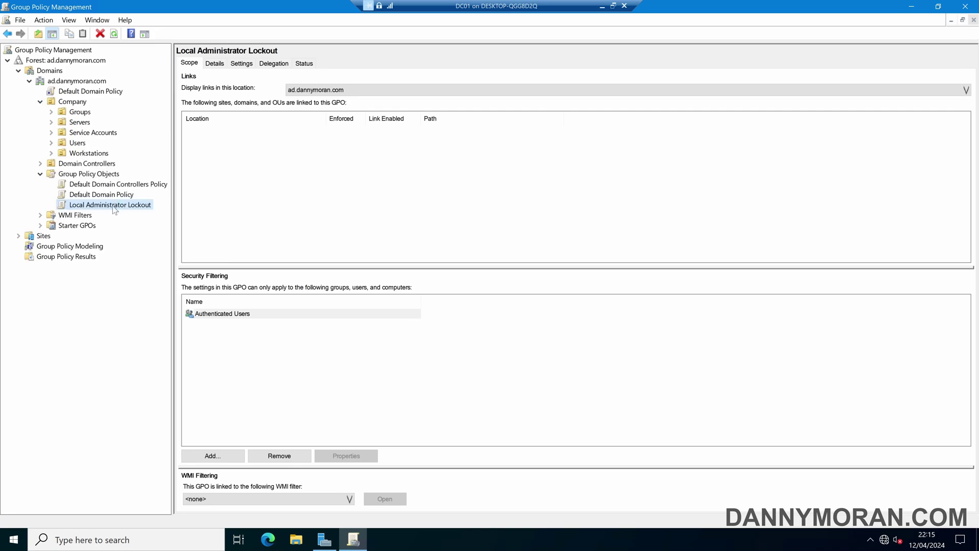
left_click_drag(113, 206, 77, 105)
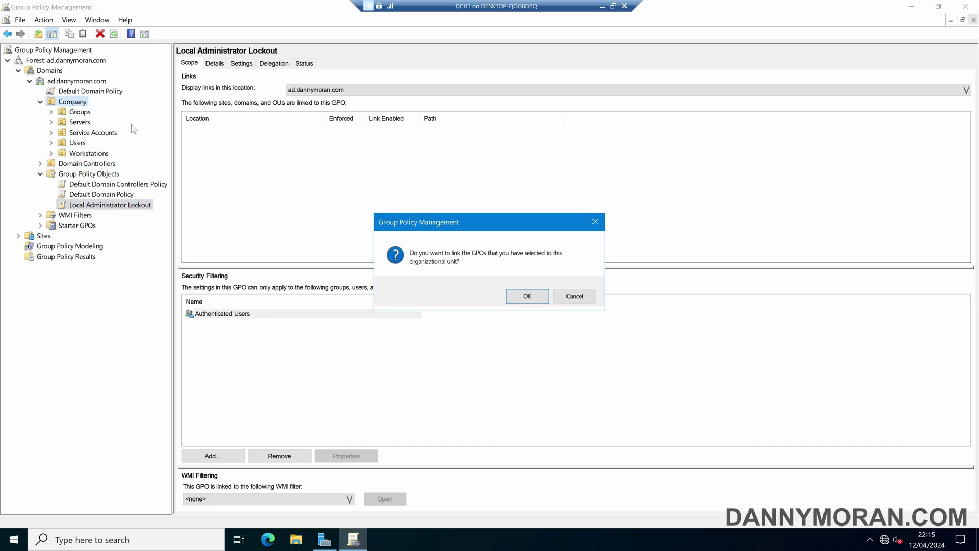
left_click(536, 298)
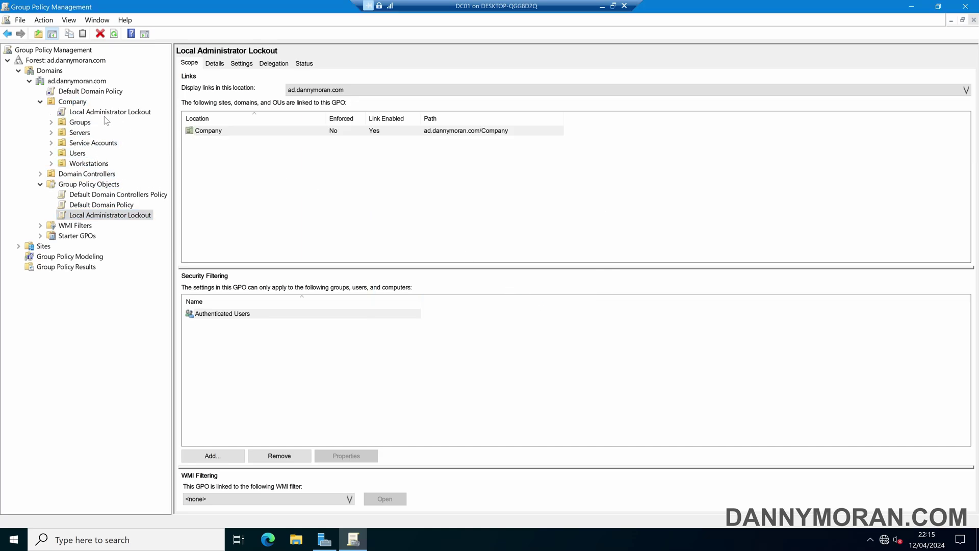